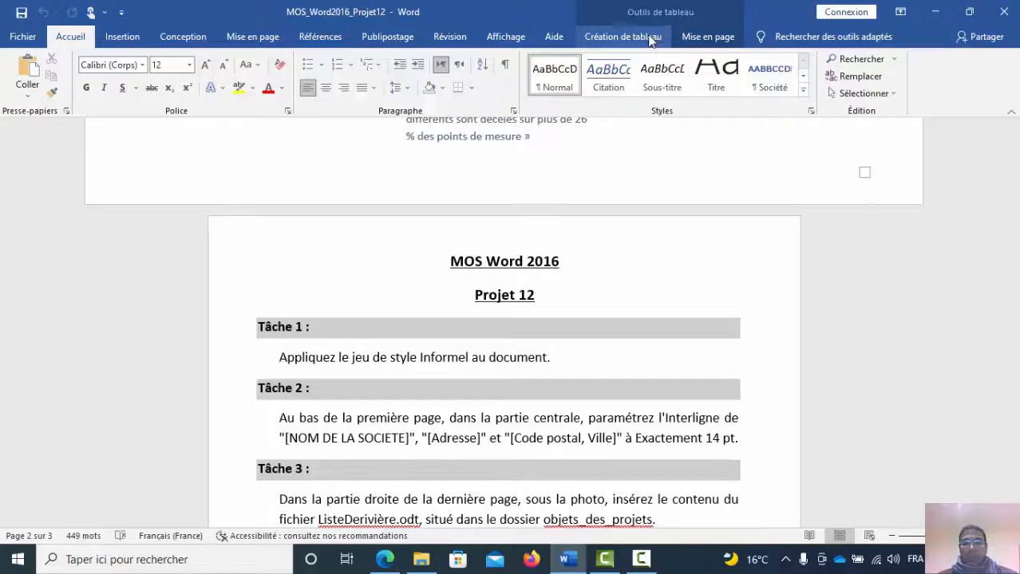
Split the document window into two panes, with the brochure's first page in one and the Projet 12 instructions in the other.
left_click(504, 37)
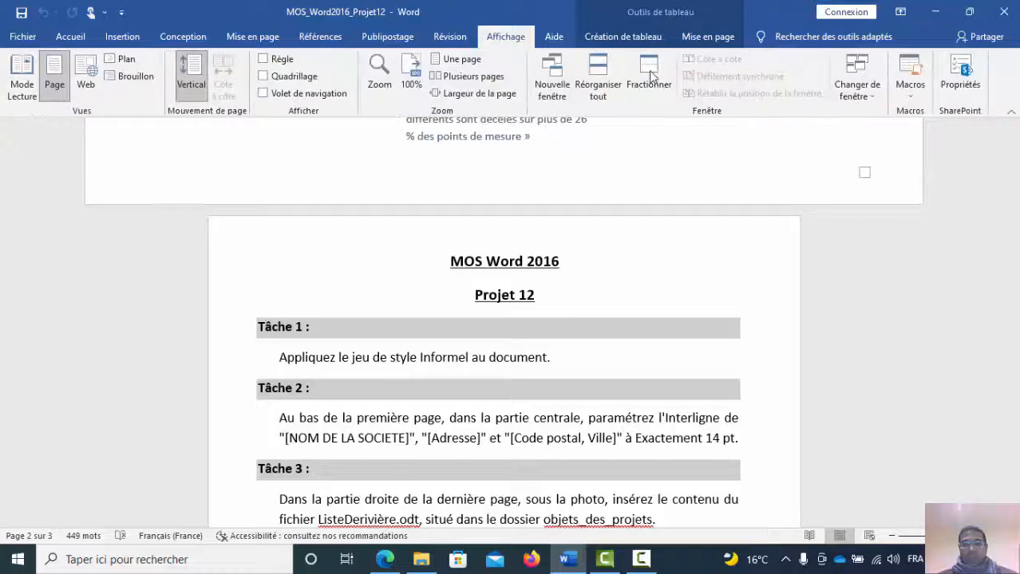
left_click(649, 72)
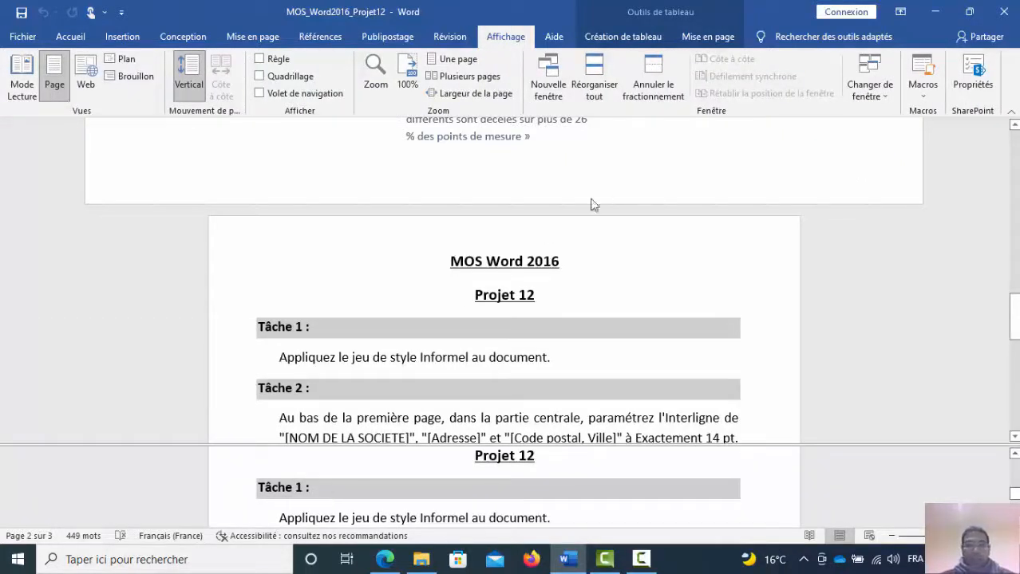
scroll(593, 205, "up", 8)
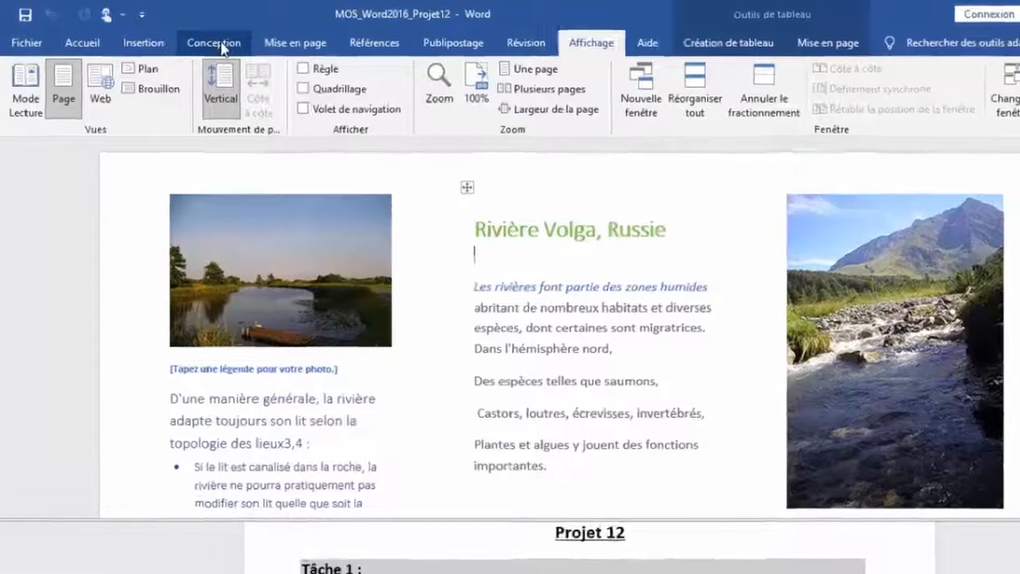
Apply the Informel style set to the document.
left_click(185, 40)
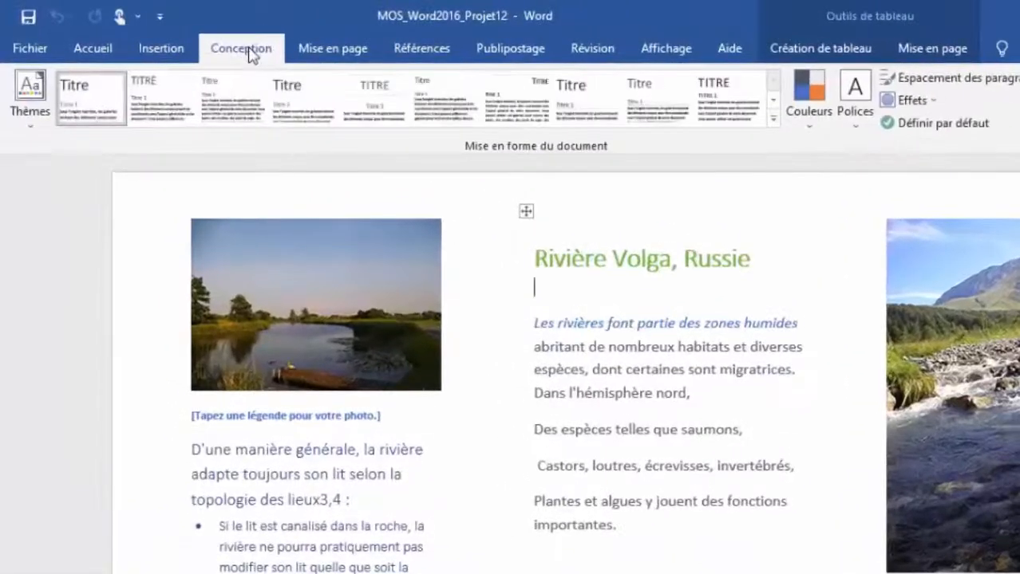
left_click(773, 120)
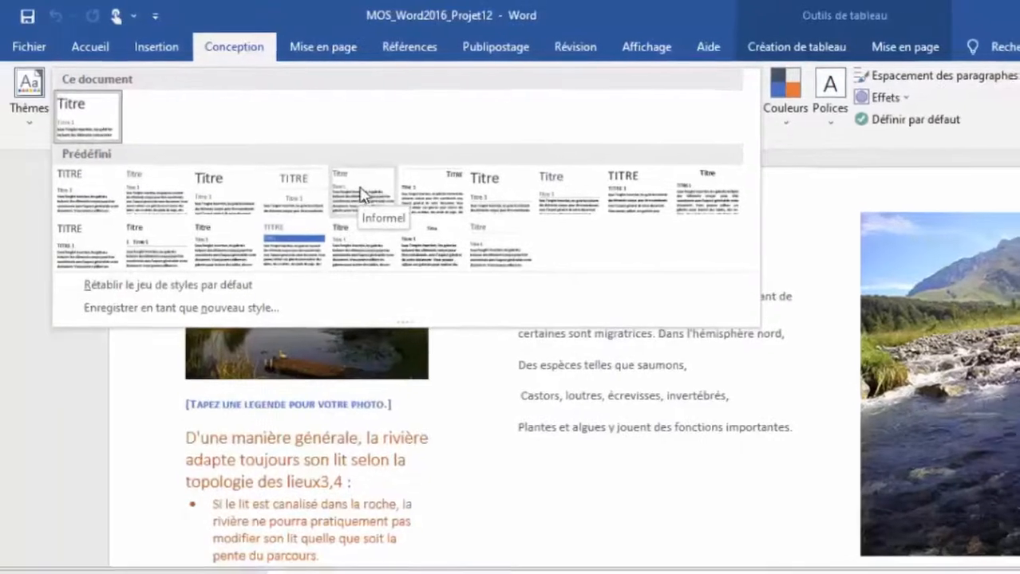
left_click(370, 197)
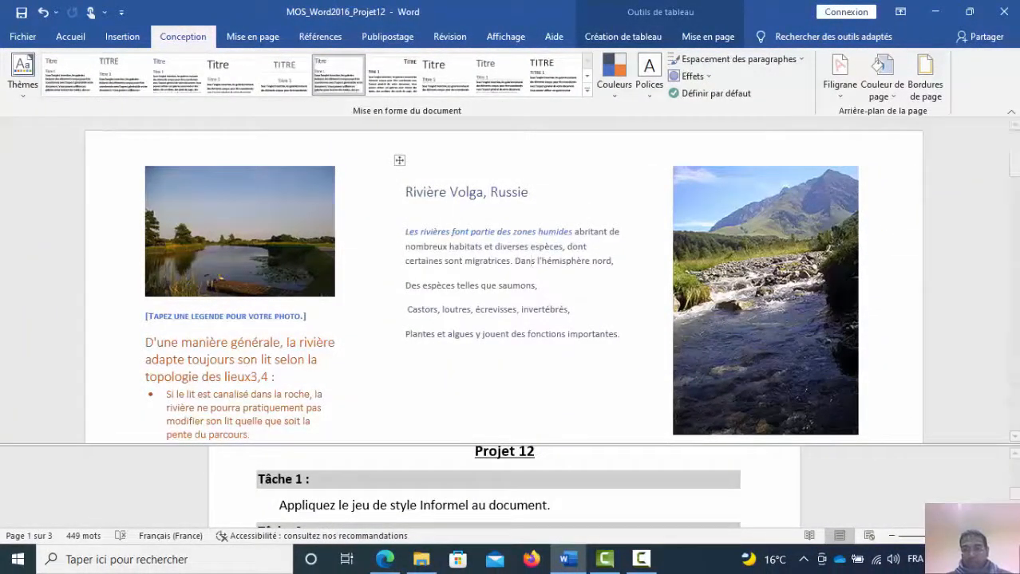
Set the line spacing of the company name, address and postal code/city lines beside the first page's logo to Exactement 14 pt.
scroll(498, 486, "down", 2)
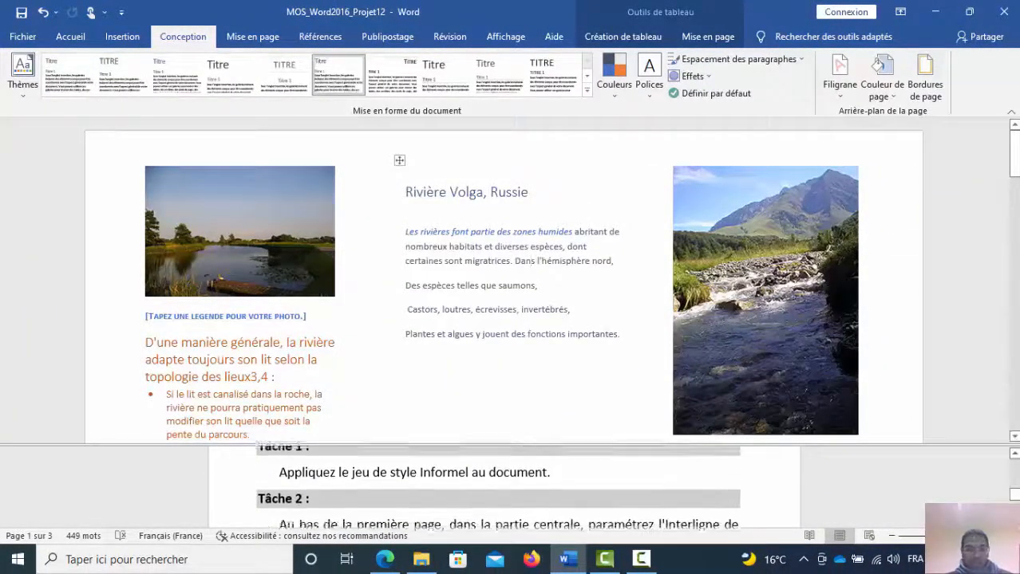
scroll(299, 461, "down", 1)
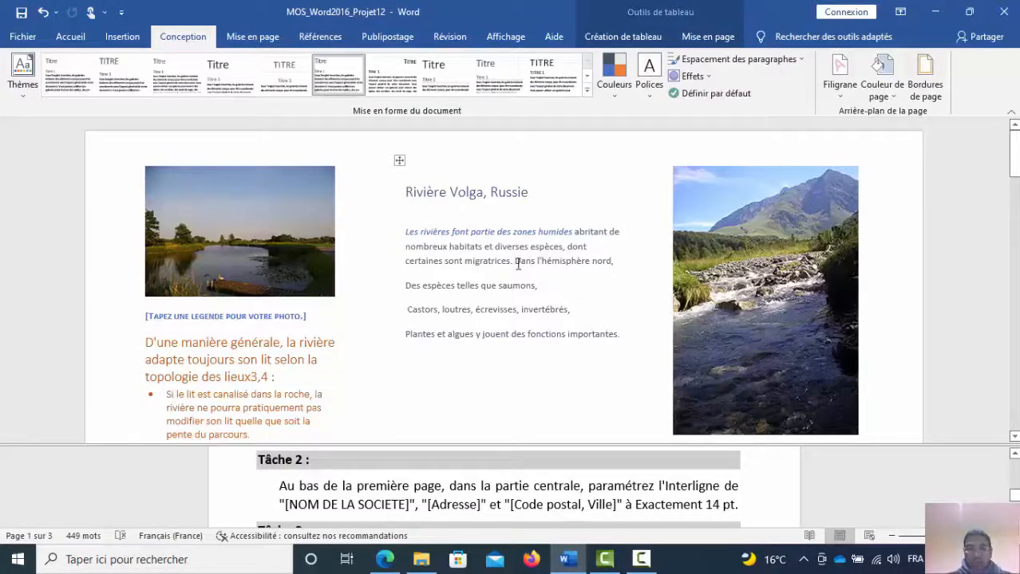
left_click_drag(1017, 154, 1015, 212)
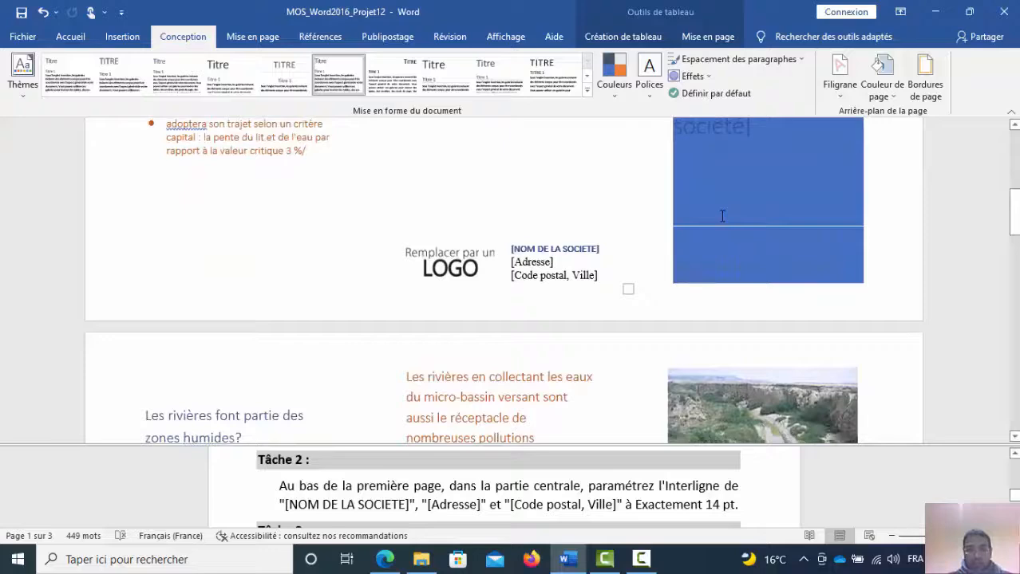
left_click(547, 233)
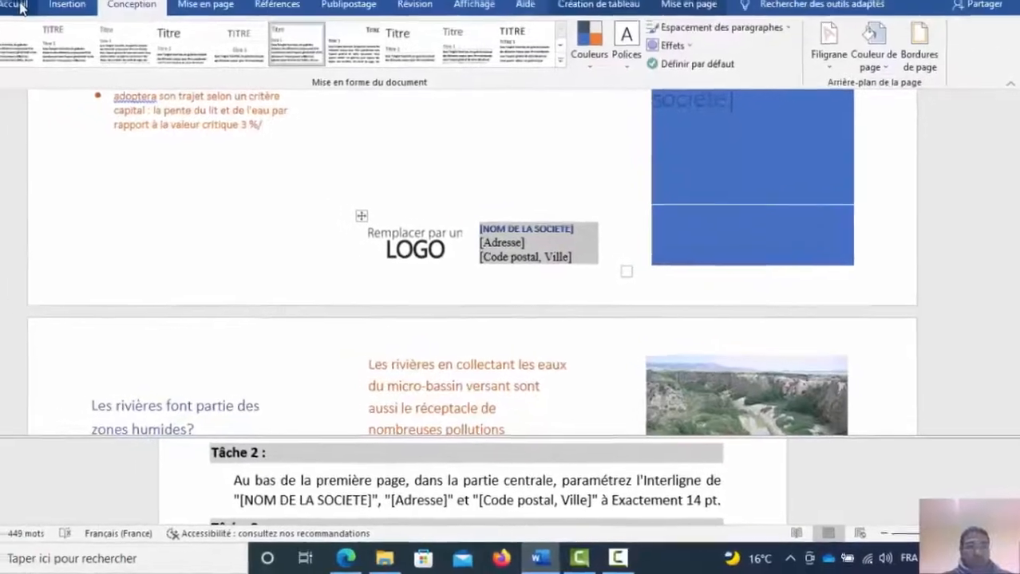
left_click(70, 36)
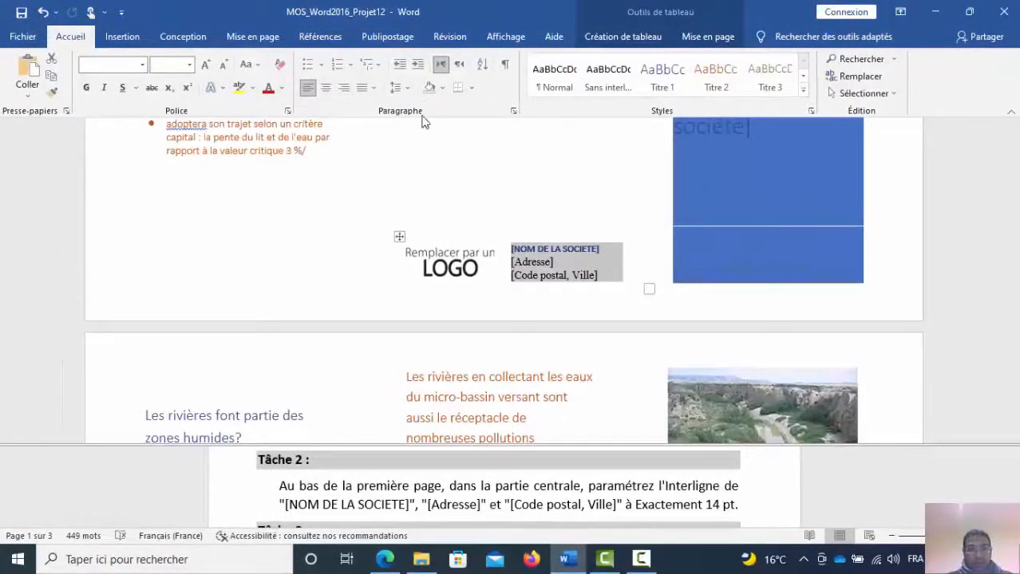
left_click(513, 111)
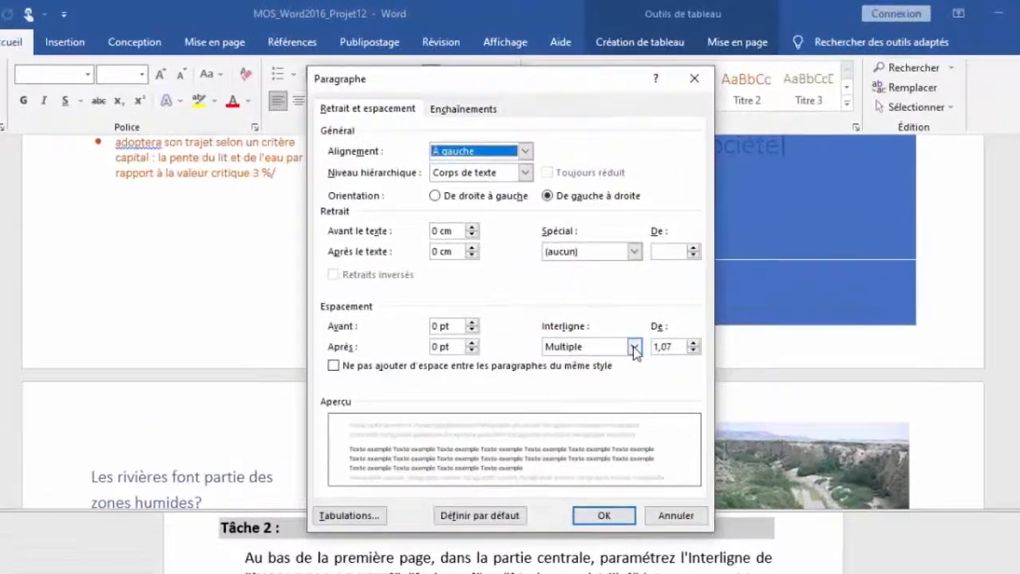
left_click(634, 349)
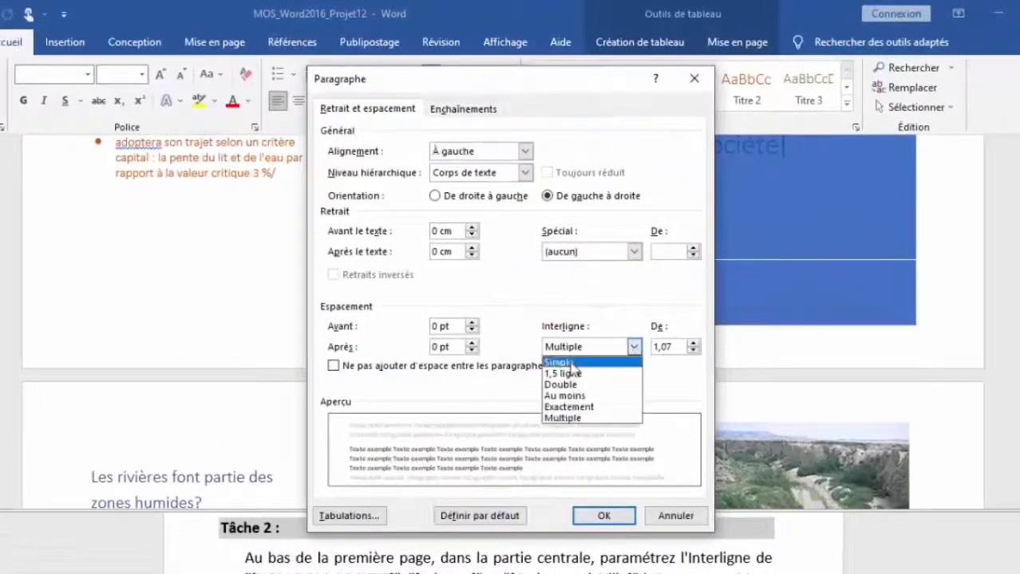
left_click(578, 407)
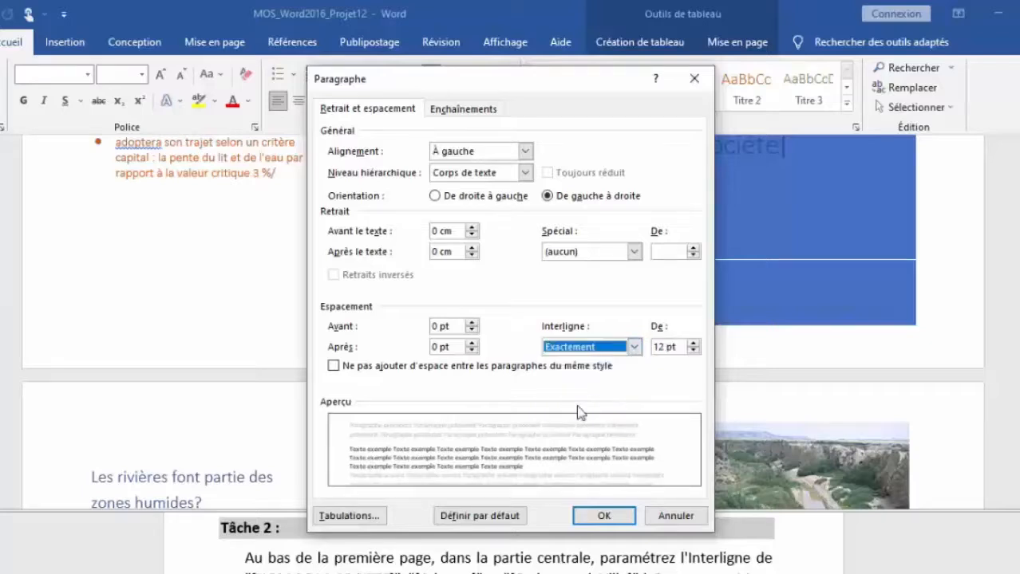
left_click(694, 343)
left_click(694, 343)
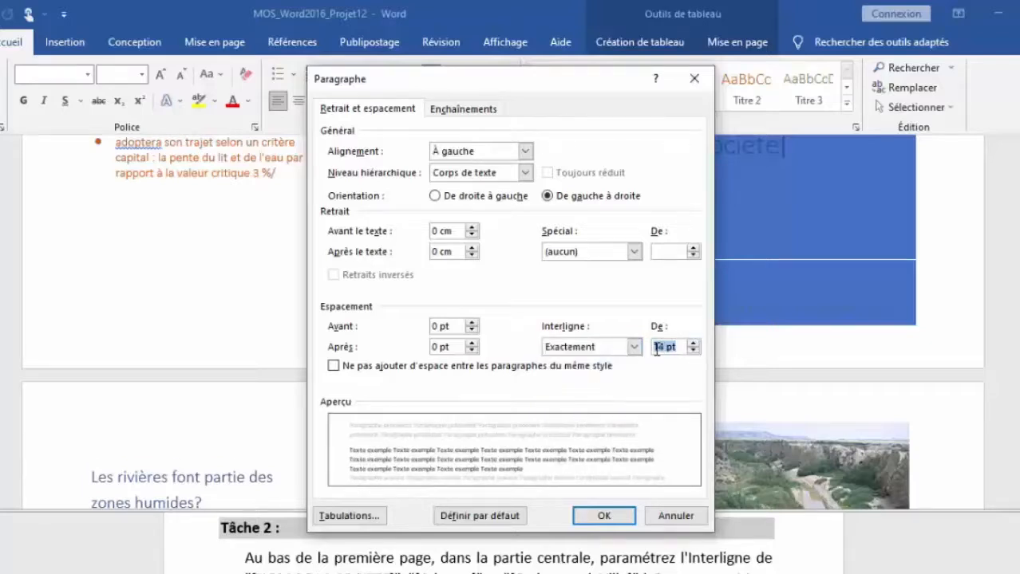
left_click(604, 515)
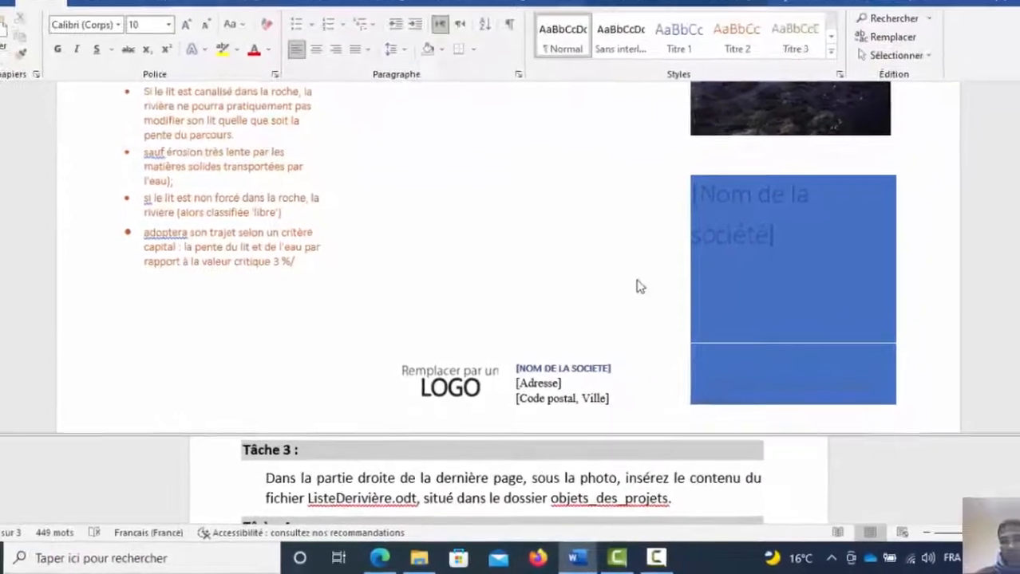
Insert the text of the ListeDerivière file from the objets_des_projets folder below the photo caption on the last brochure page.
left_click_drag(1015, 192, 1014, 245)
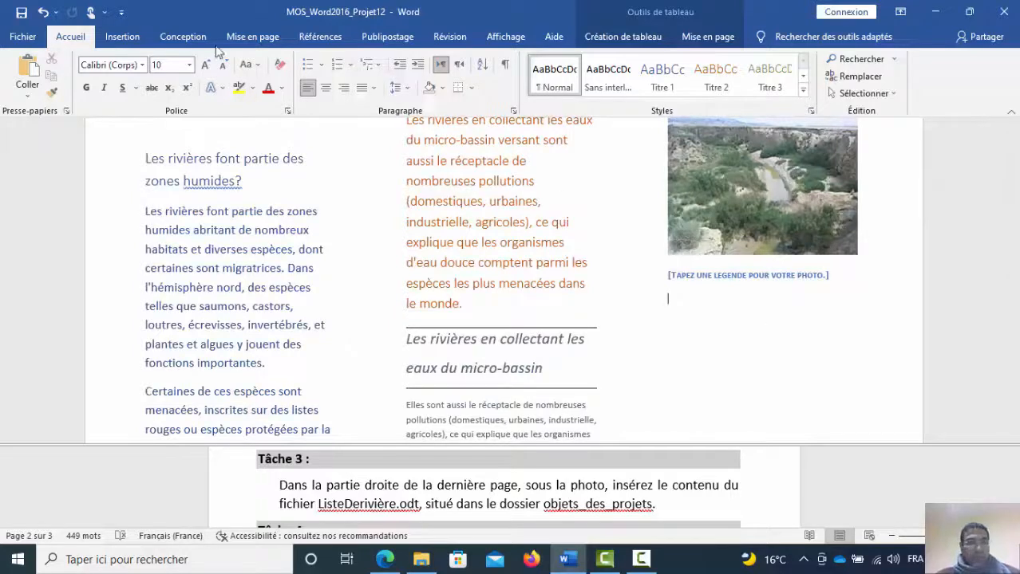
left_click(122, 37)
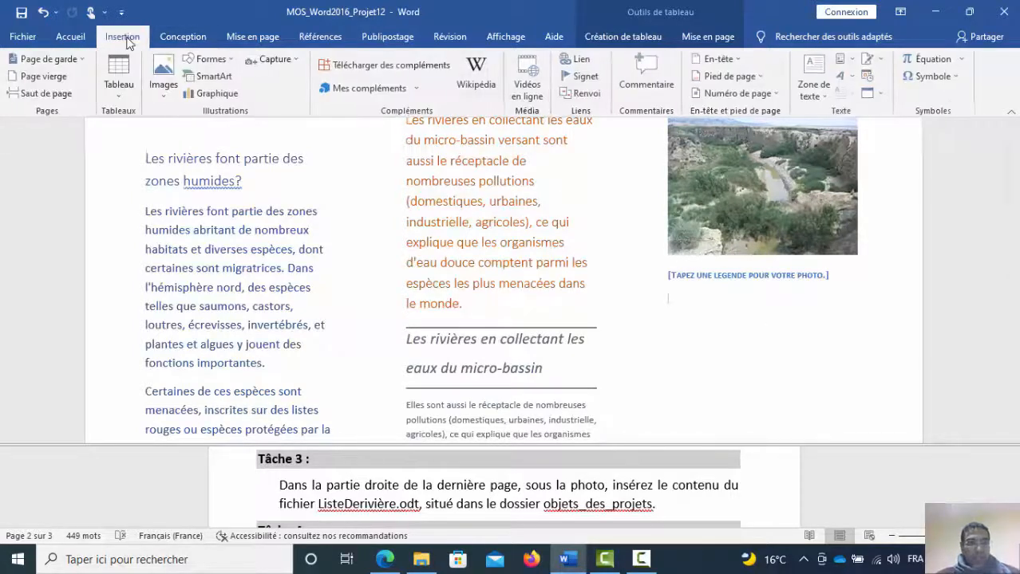
left_click(883, 94)
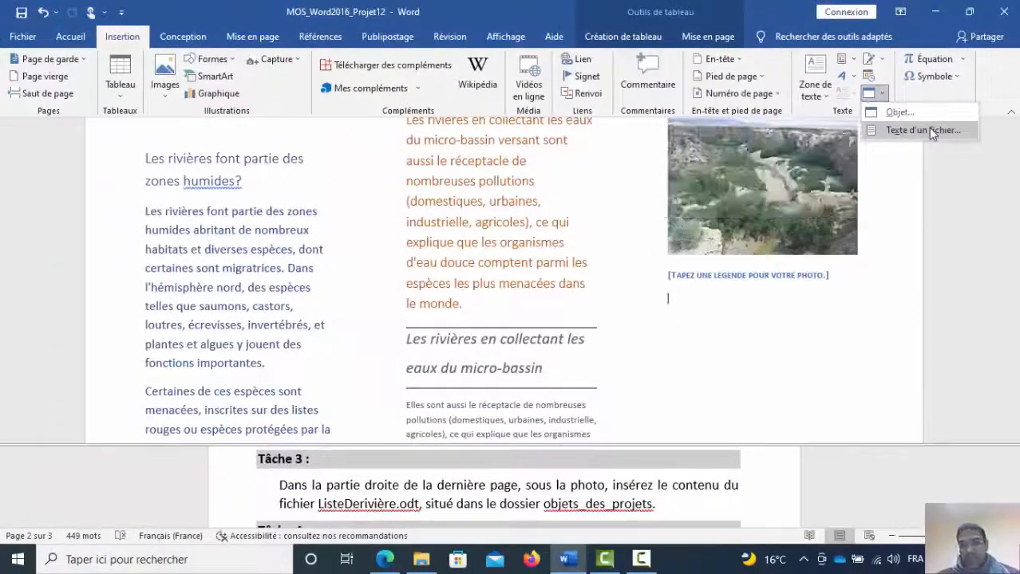
left_click(926, 131)
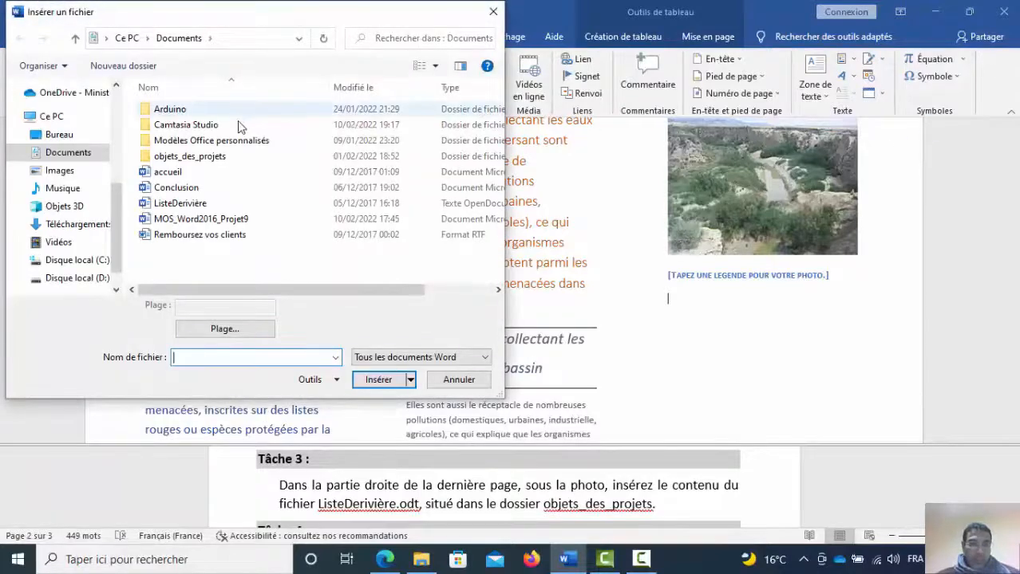
double_click(201, 162)
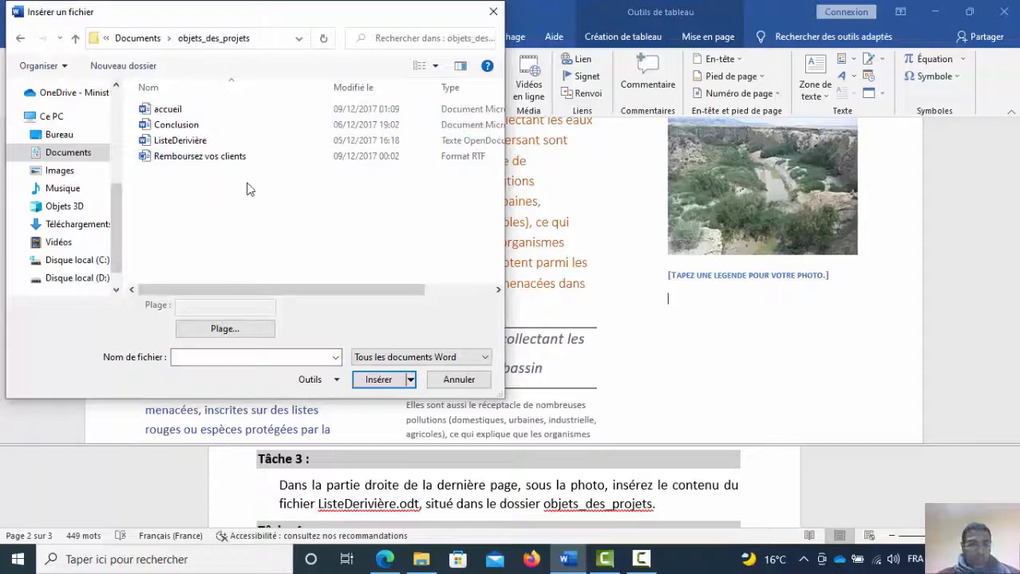
left_click(192, 143)
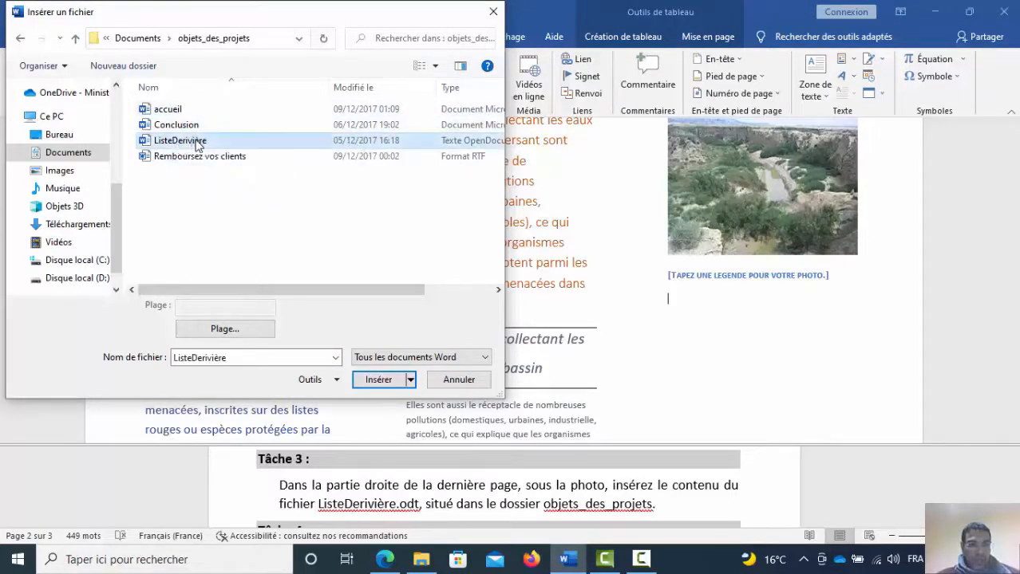
left_click(378, 380)
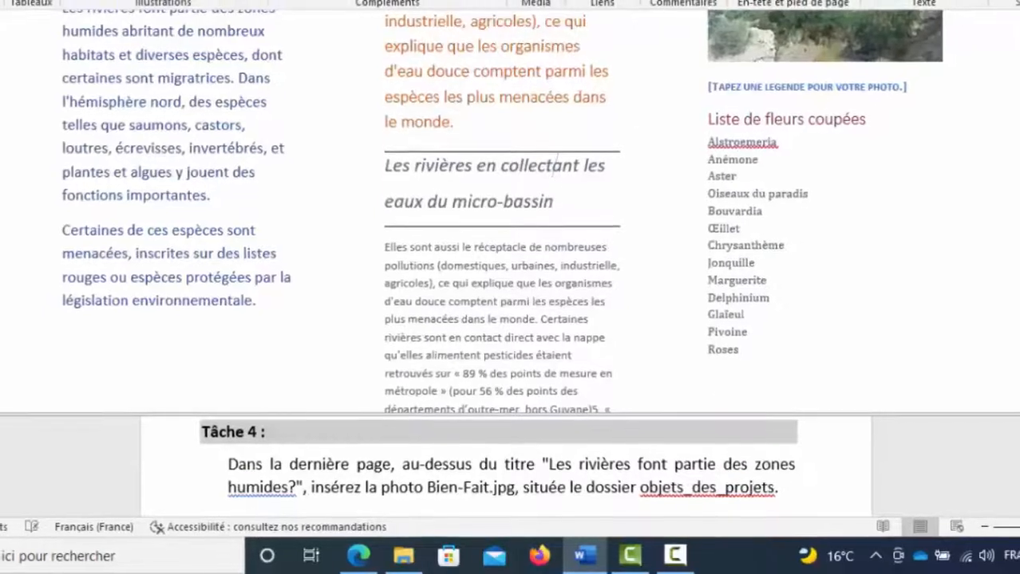
Insert the Bien-Fait picture from Documents > objets_des_projets above the heading "Les rivières font partie des zones humides?".
scroll(558, 174, "up", 5)
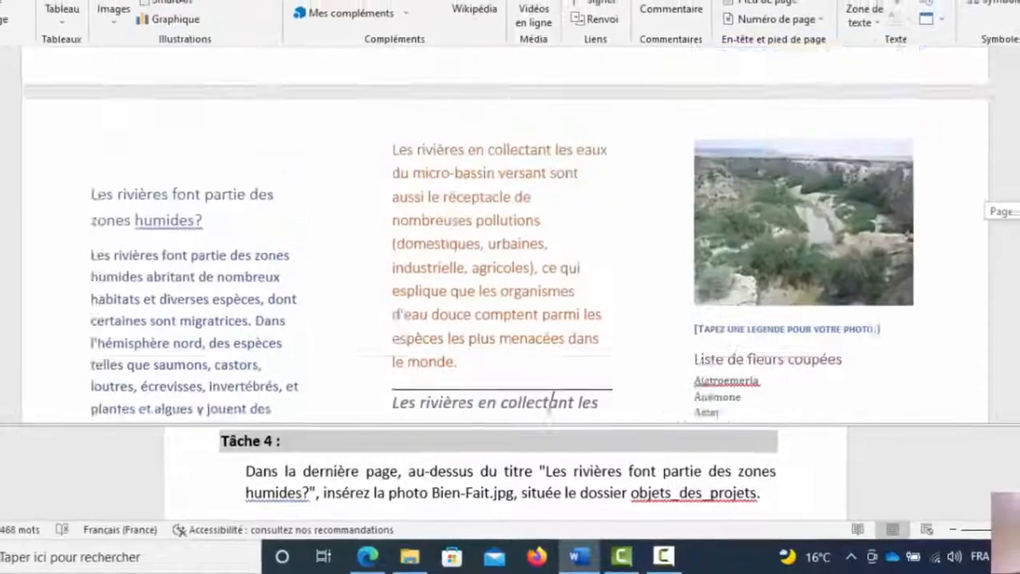
scroll(551, 402, "up", 3)
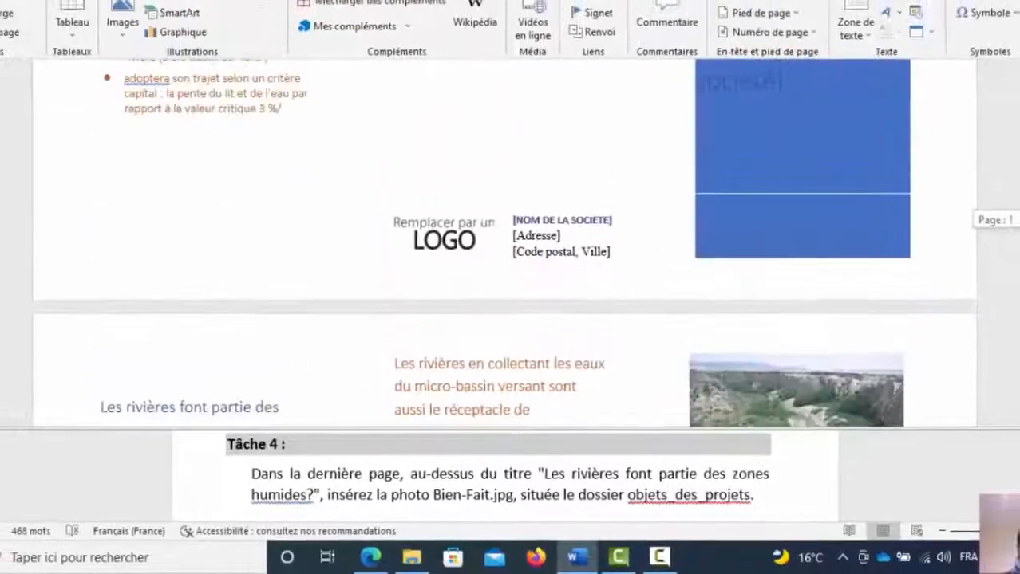
scroll(550, 402, "down", 2)
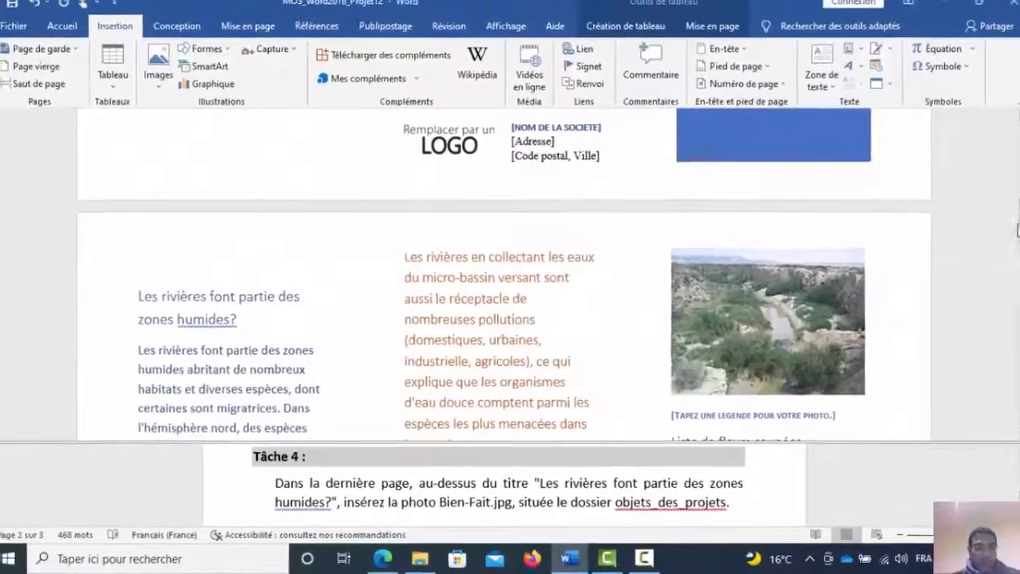
left_click(141, 280)
left_click(150, 281)
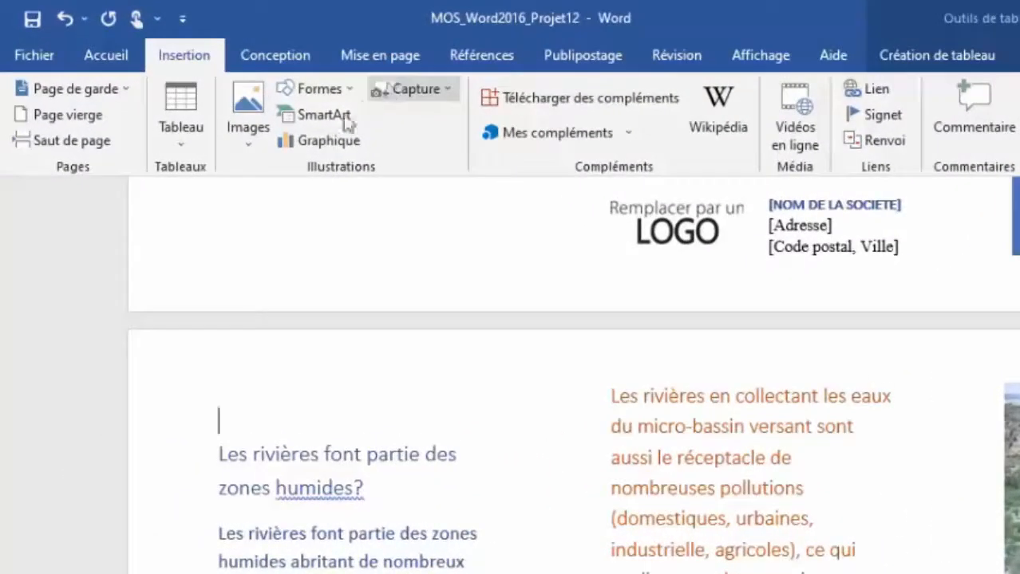
left_click(249, 130)
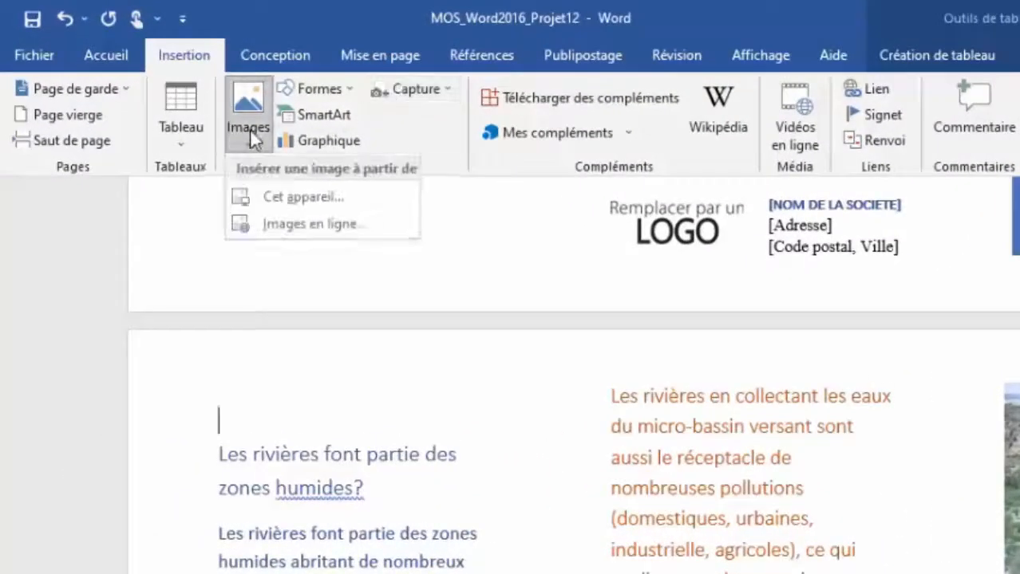
left_click(299, 203)
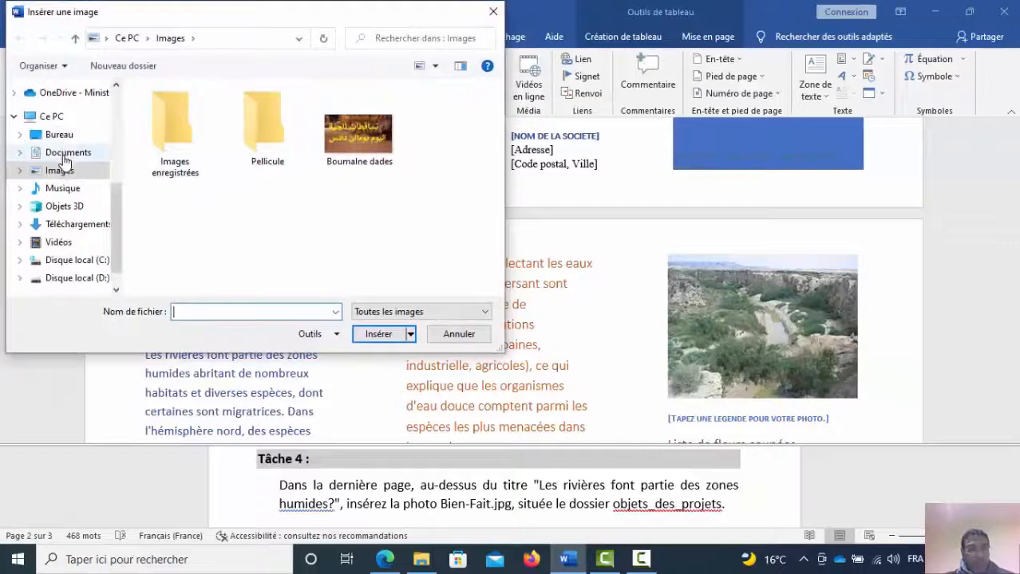
left_click(66, 154)
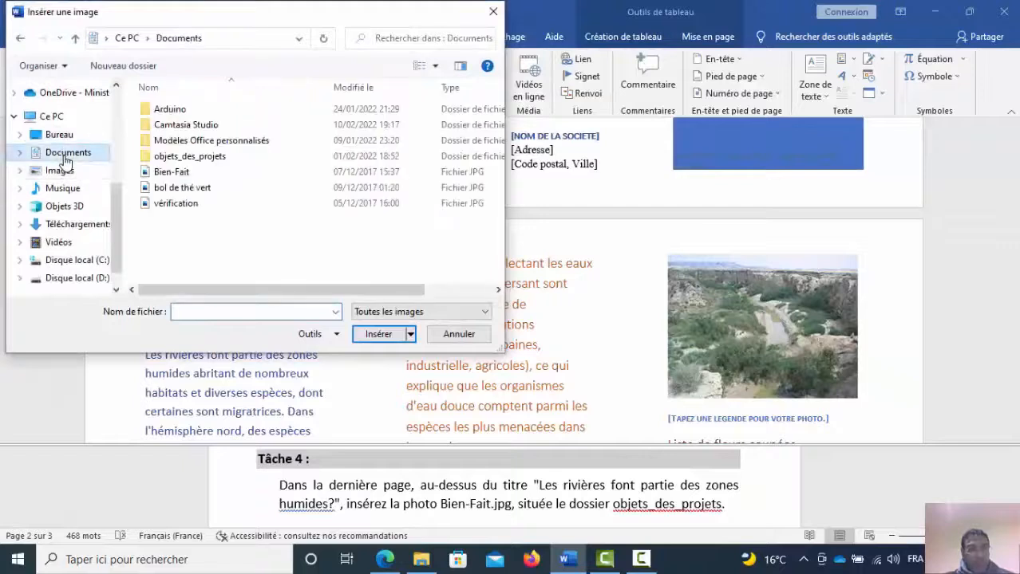
double_click(199, 158)
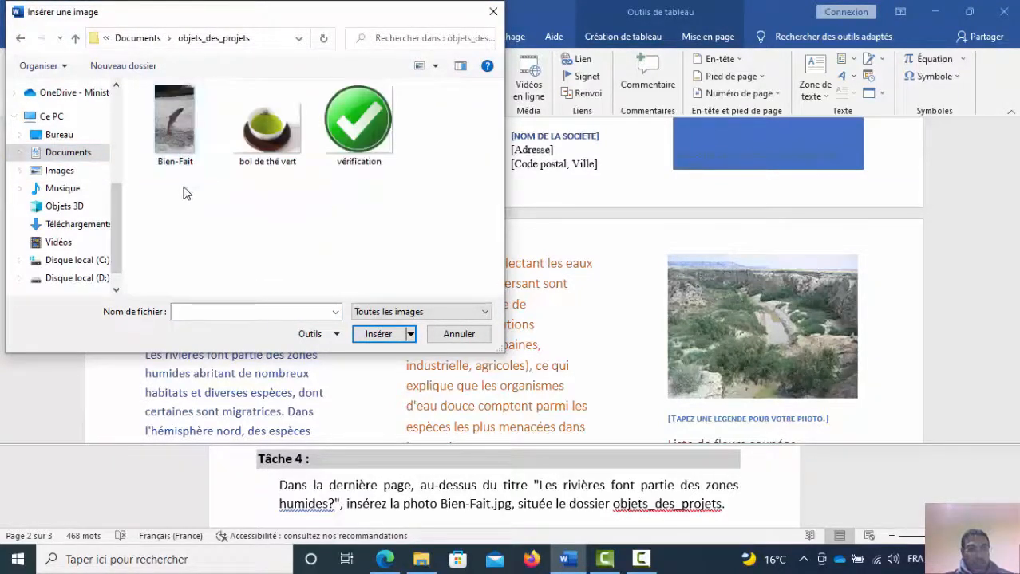
left_click(176, 139)
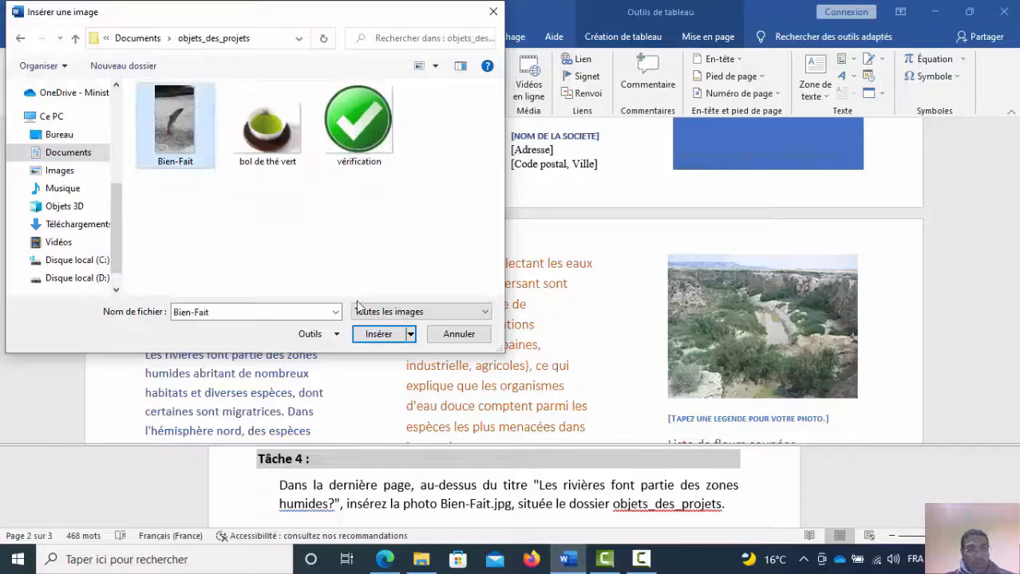
left_click(378, 333)
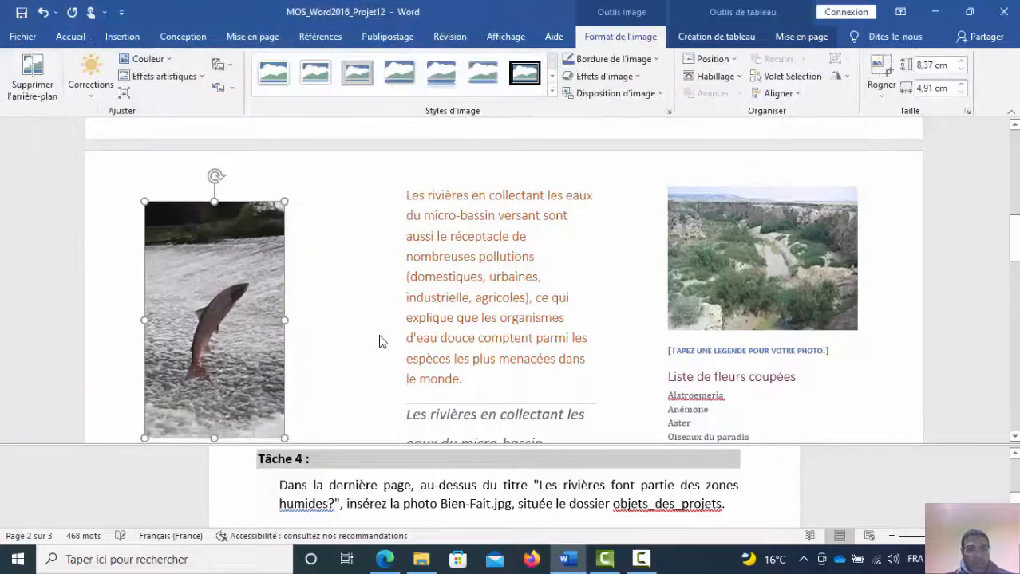
left_click(582, 240)
left_click_drag(1015, 499, 1016, 499)
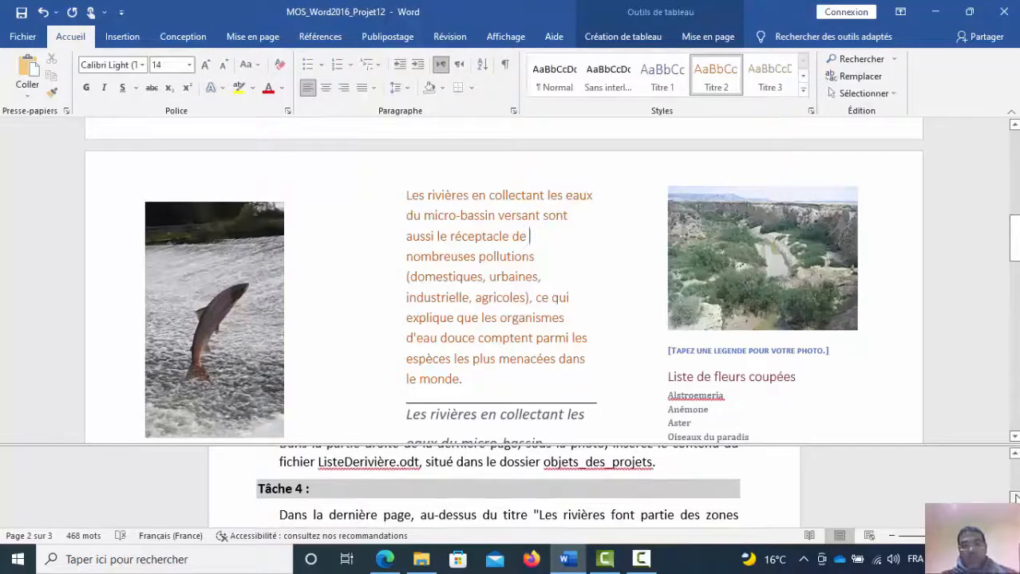